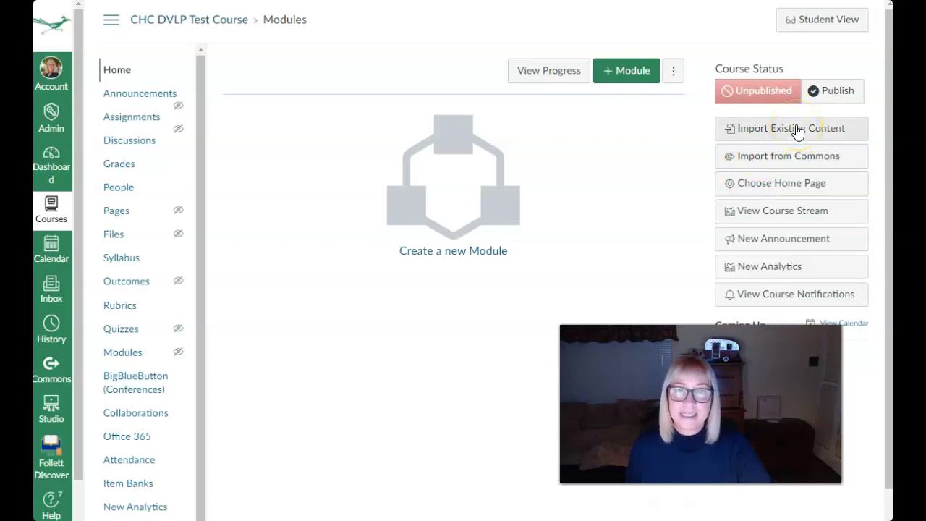
Start importing existing content into the test course, choosing Copy a Canvas Course with the instructor's CHC DVLP course as the source.
left_click(798, 132)
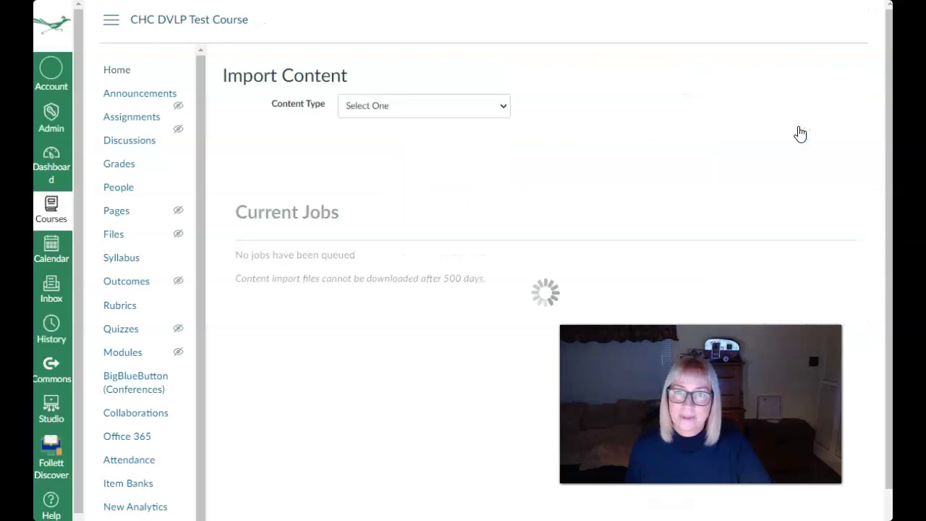
left_click(501, 107)
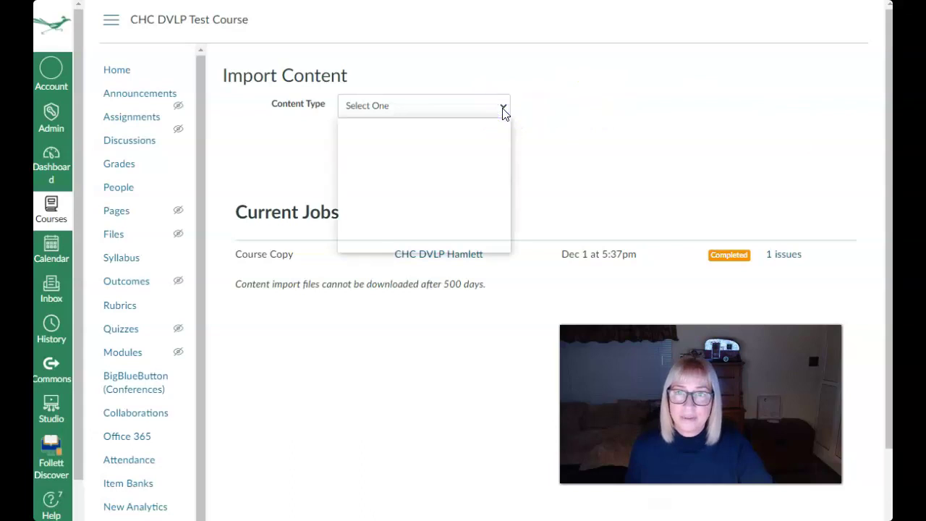
left_click(371, 135)
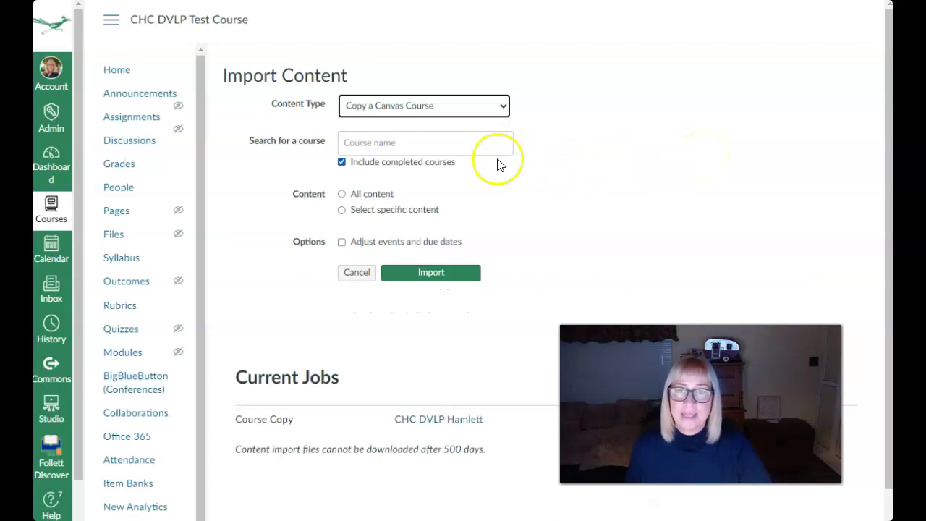
left_click(395, 141)
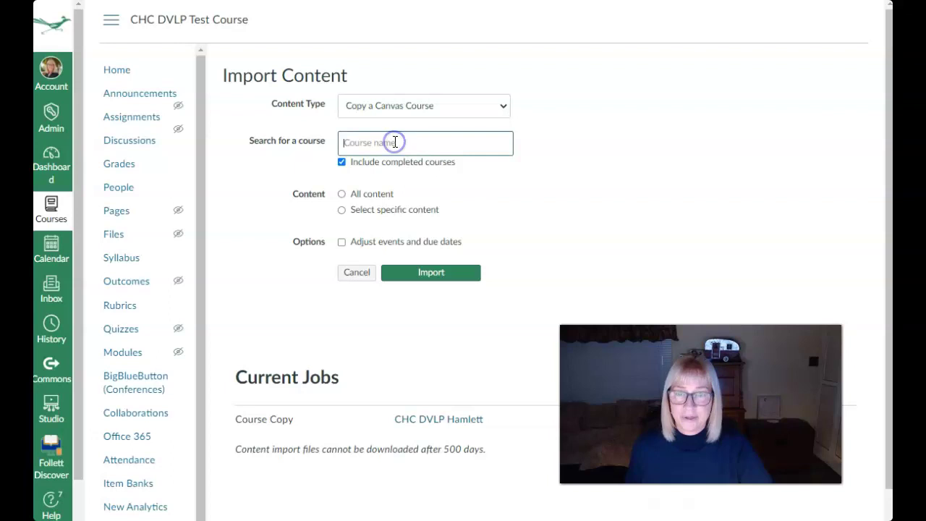
key("ctrl+v")
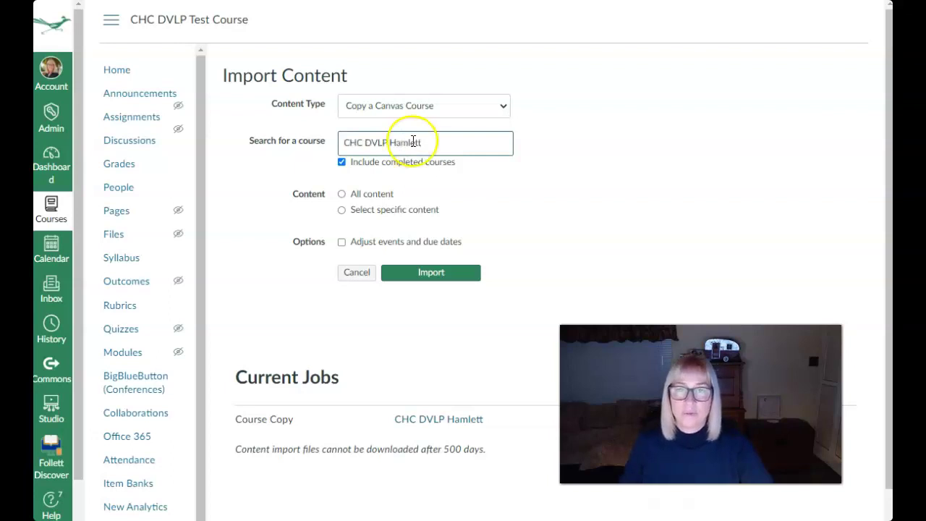
left_click(388, 174)
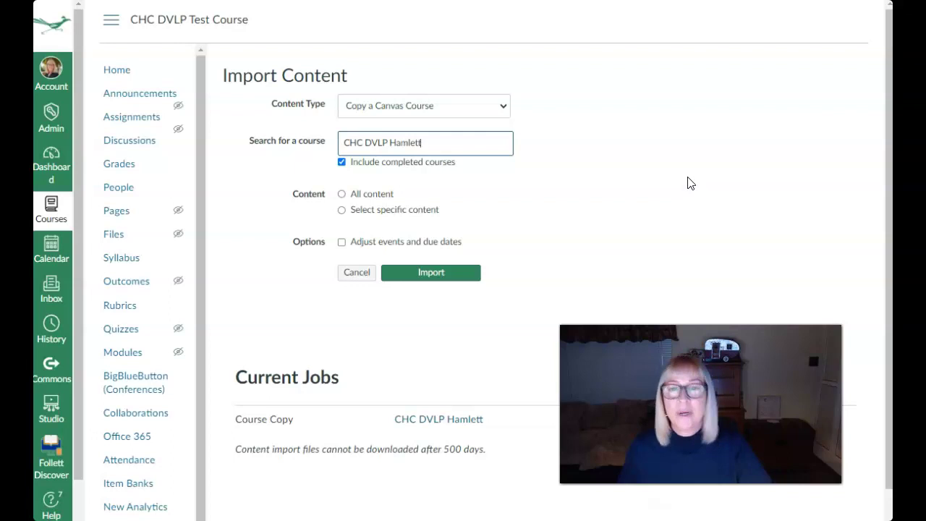
Limit the course copy to specific content, leave events and due dates unadjusted, and start the import.
left_click(343, 210)
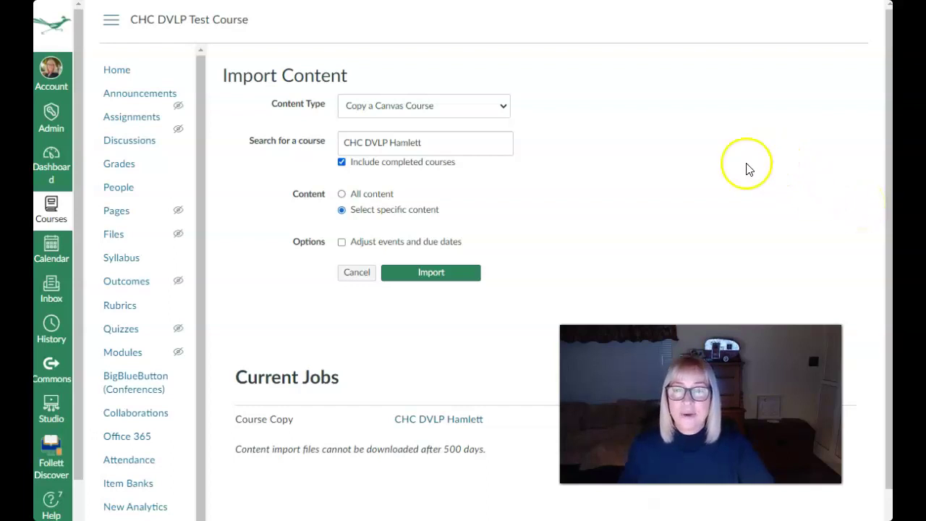
left_click(341, 243)
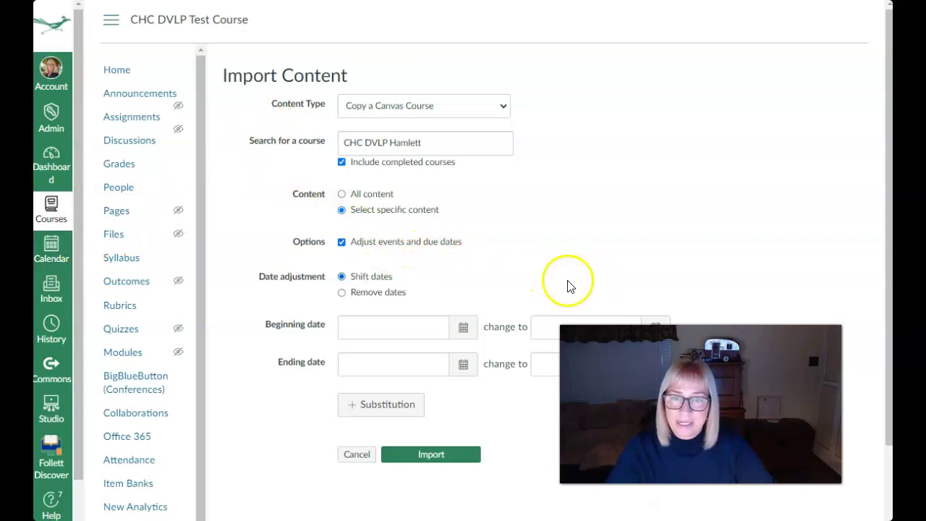
left_click(342, 243)
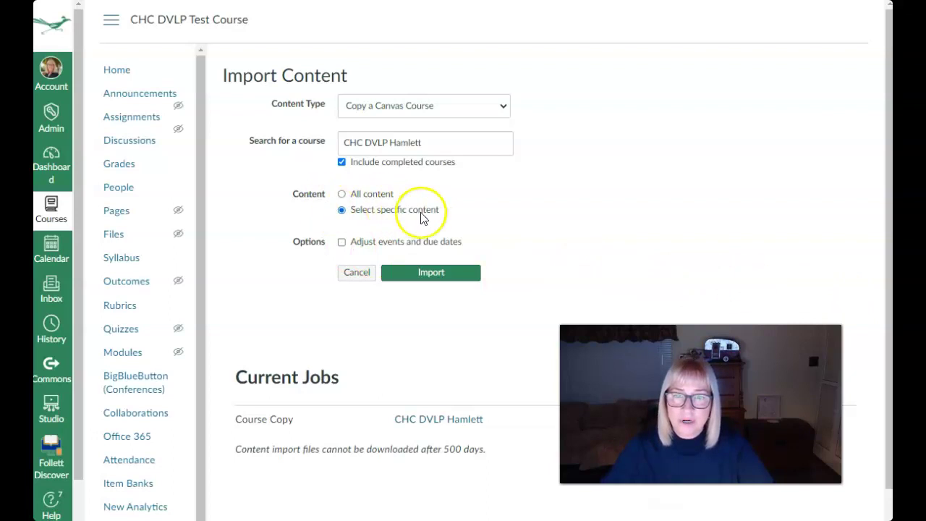
left_click(442, 276)
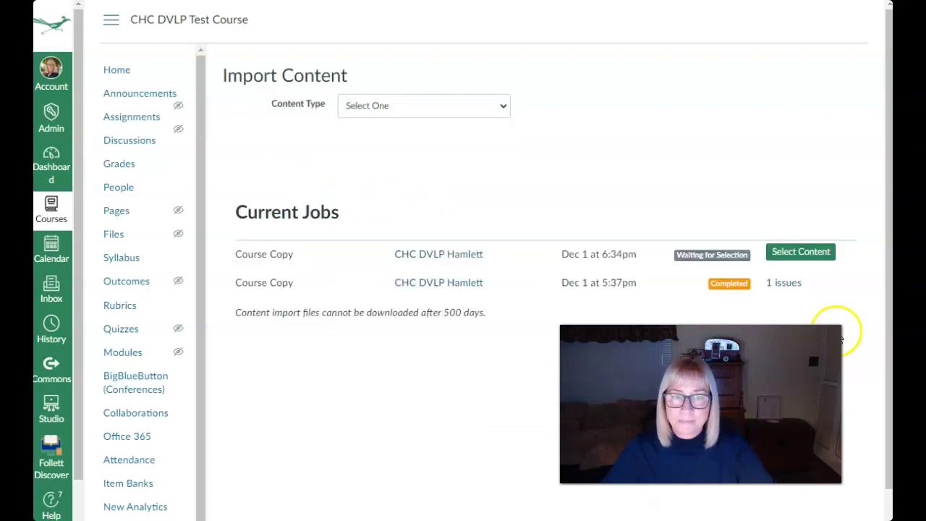
Open the content selection for the waiting import job and include Course Settings and Syllabus Body.
left_click(802, 253)
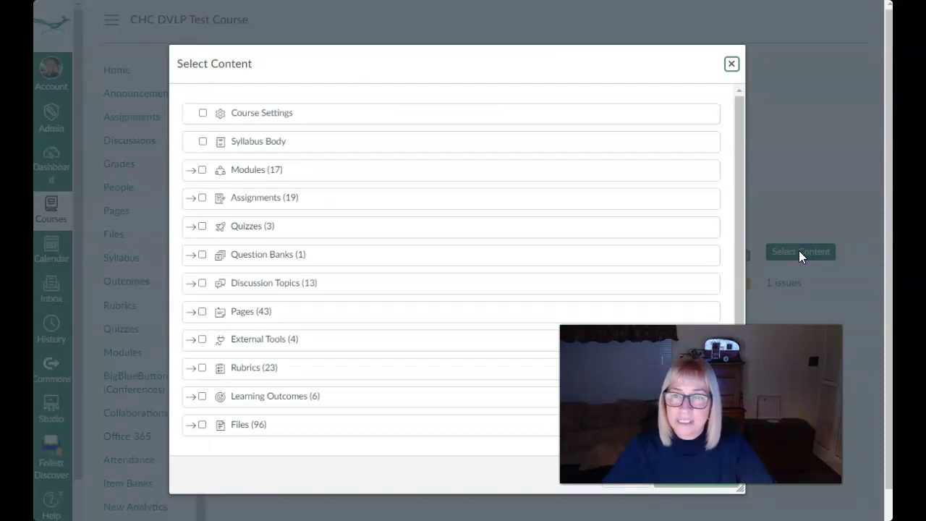
left_click(204, 116)
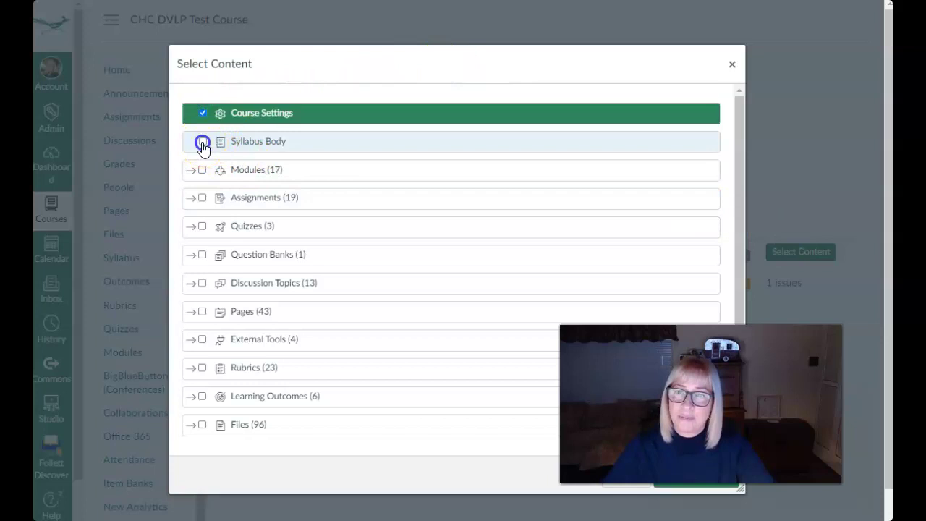
left_click(202, 145)
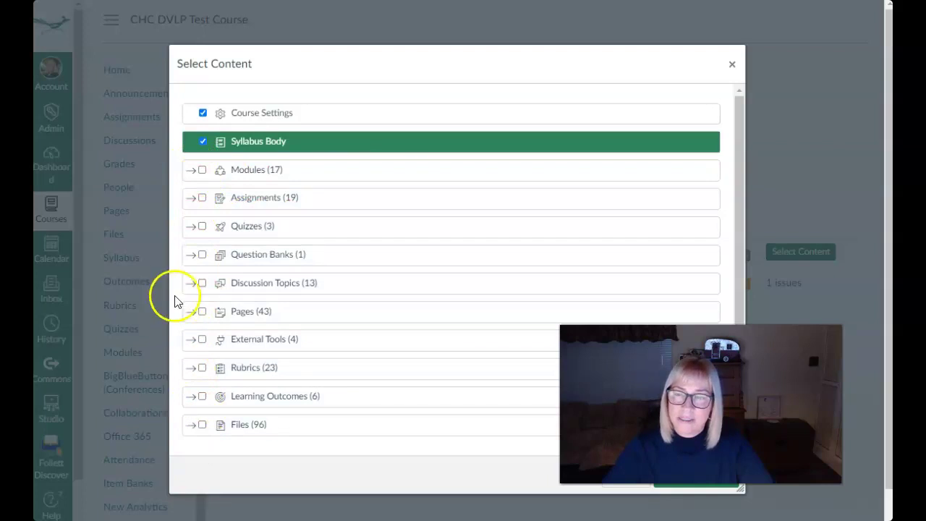
Look through the individual units under Modules and include all of them in the import.
left_click(190, 172)
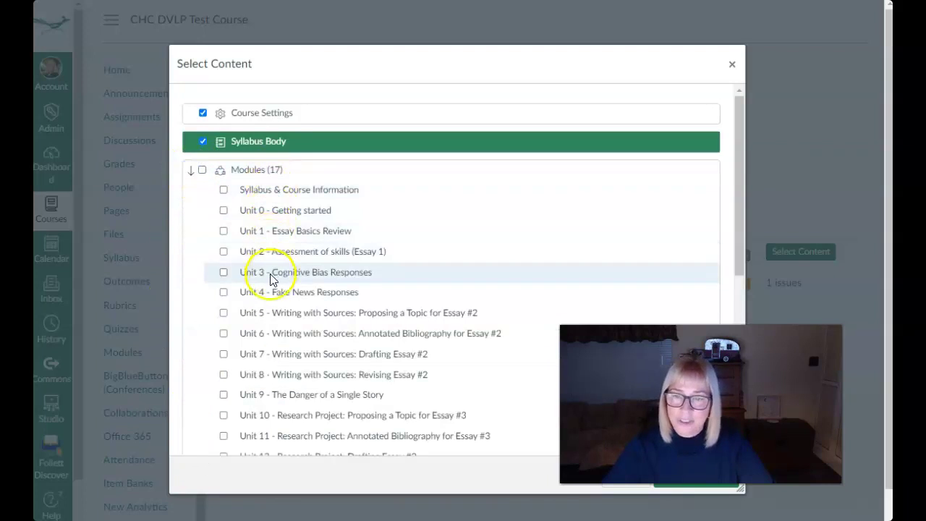
scroll(306, 420, "down", 3)
scroll(305, 420, "up", 3)
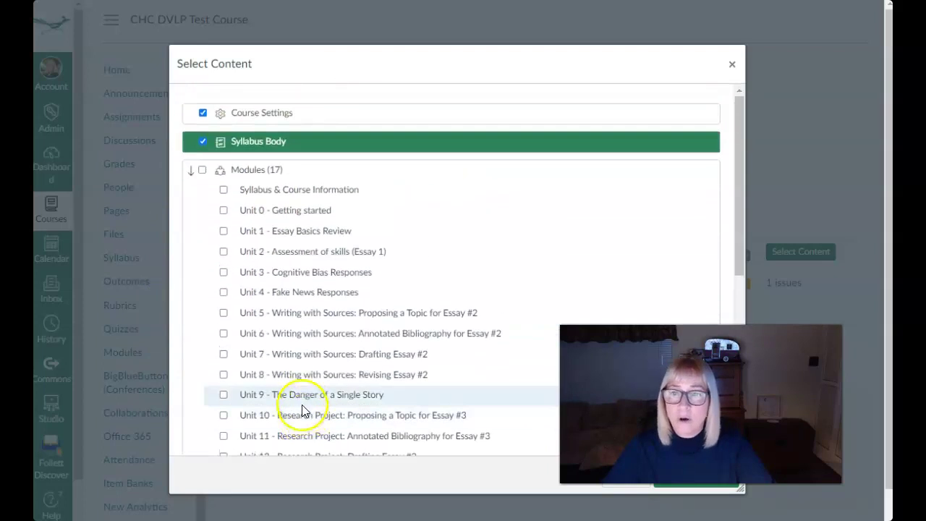
left_click(202, 171)
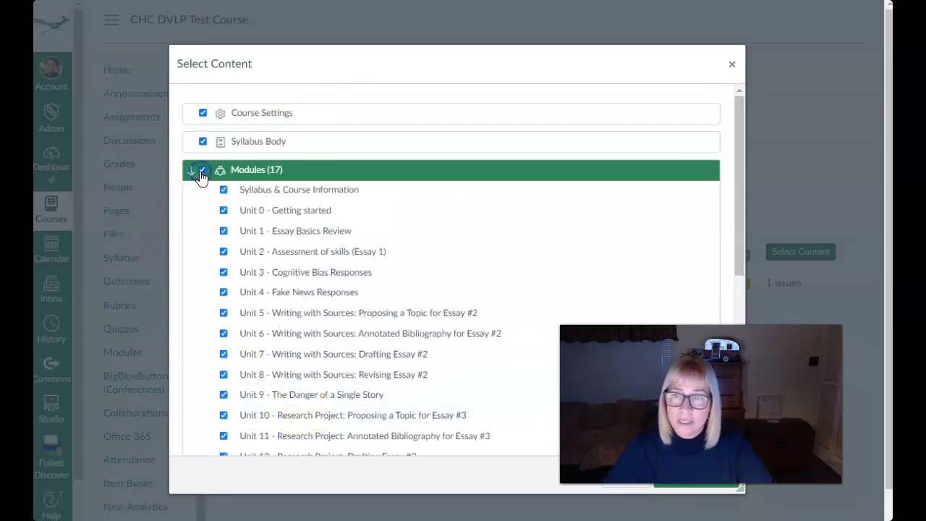
left_click(191, 172)
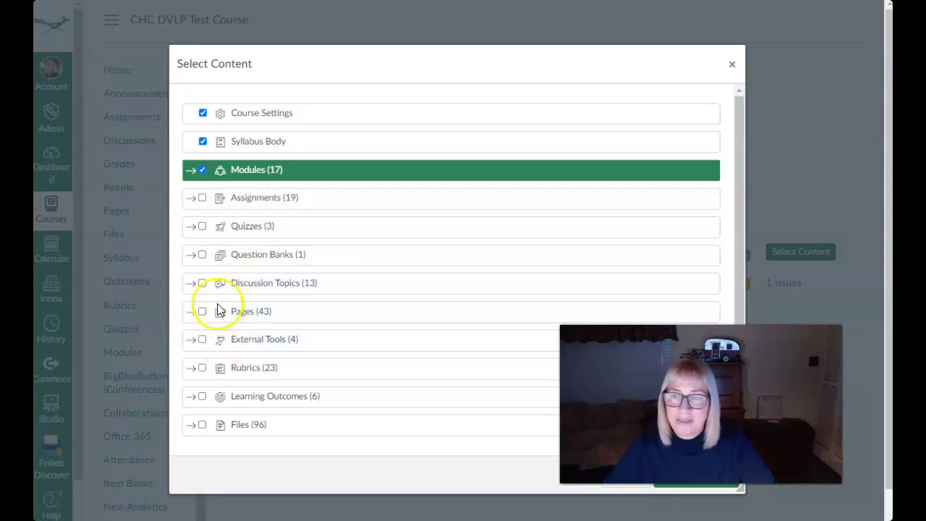
Check the individual discussion topics without selecting any, and submit the selected content for import.
left_click(191, 286)
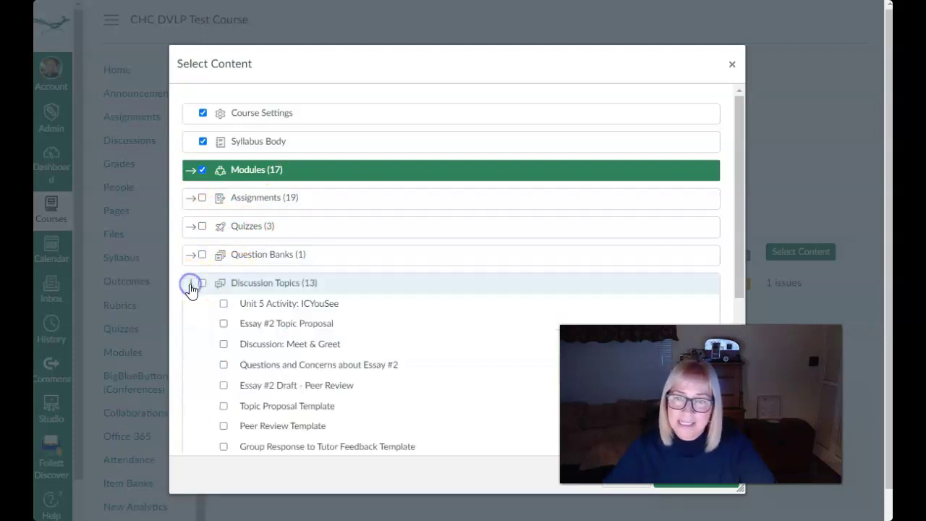
left_click(193, 288)
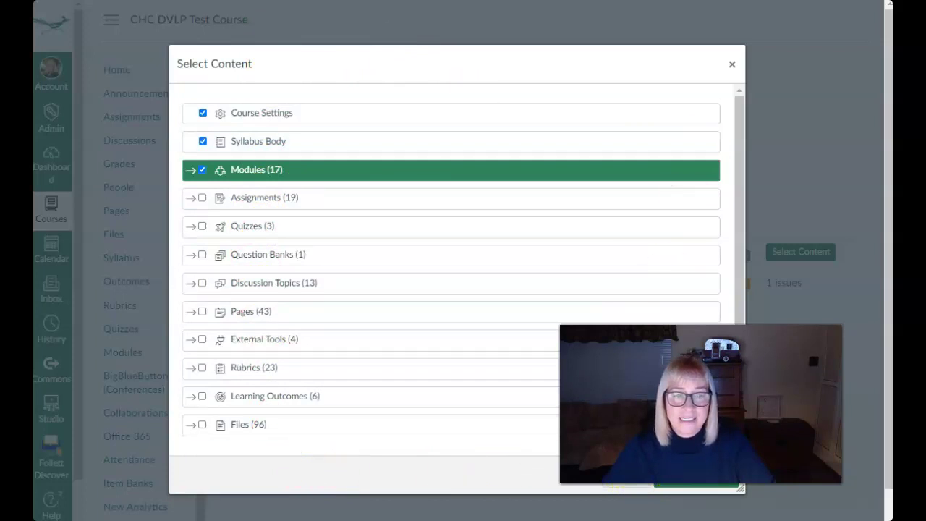
left_click_drag(640, 59, 566, 41)
left_click(615, 454)
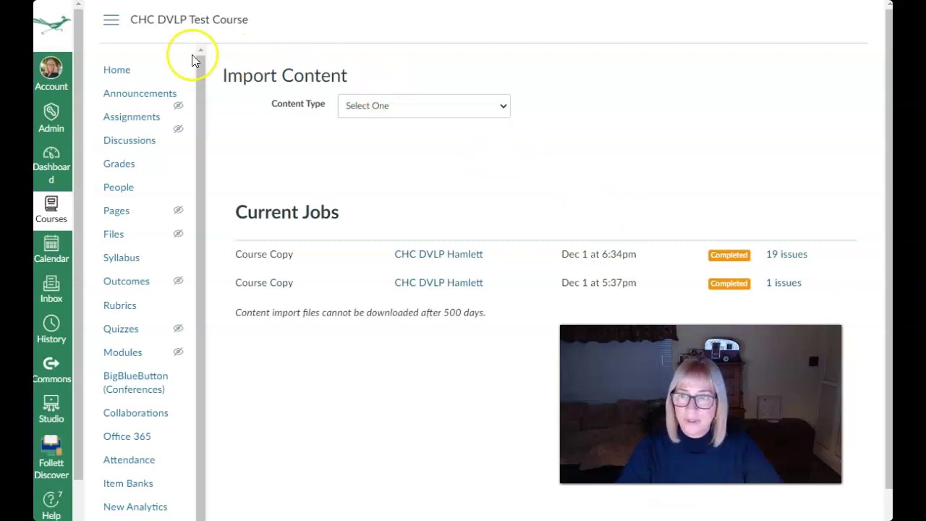
Review the imported Syllabus and Modules pages of the test course.
left_click(119, 260)
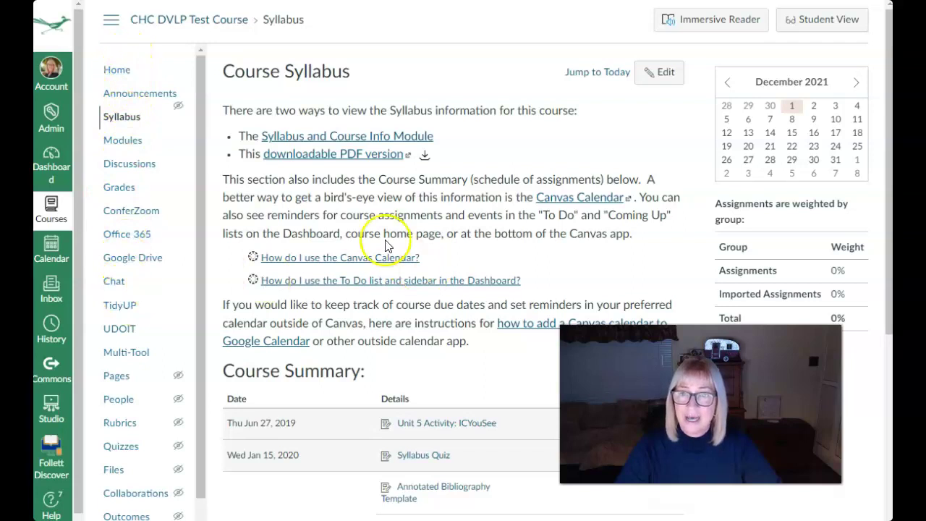
left_click(145, 142)
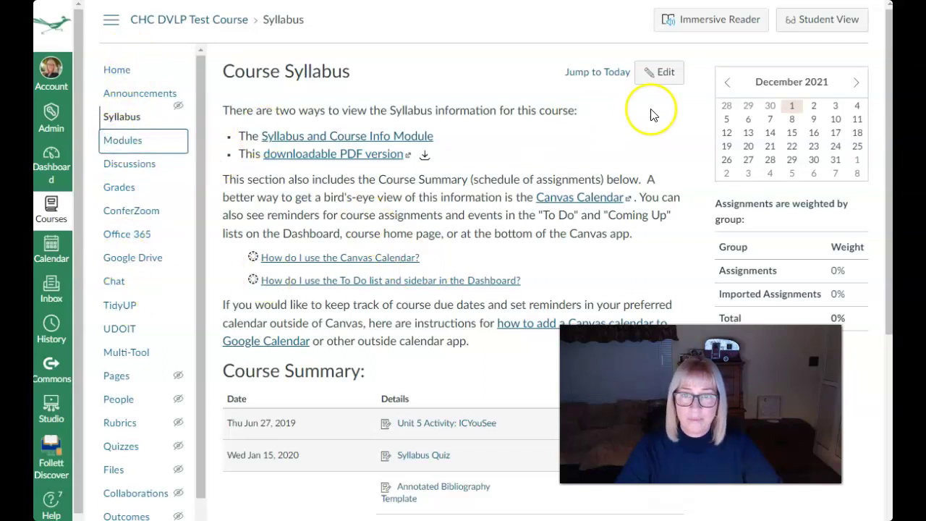
scroll(631, 163, "down", 2)
scroll(632, 161, "up", 2)
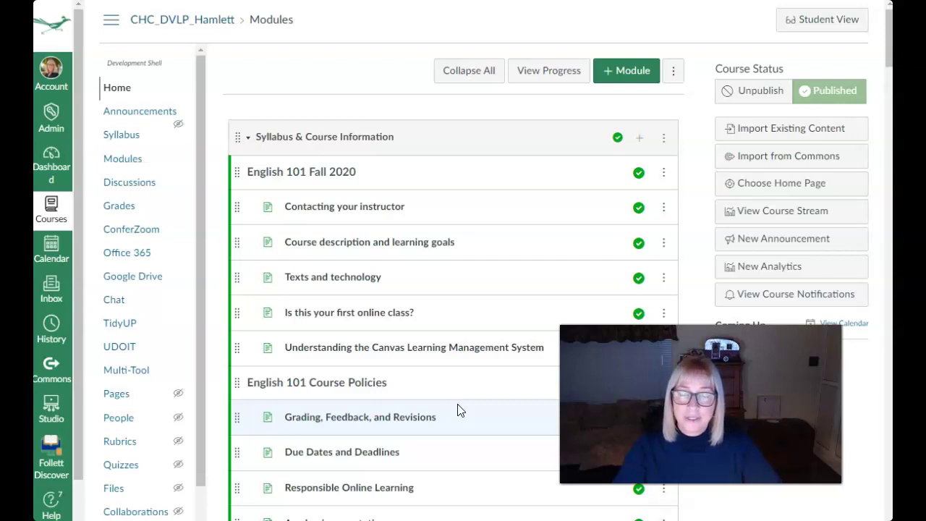
left_click(468, 410)
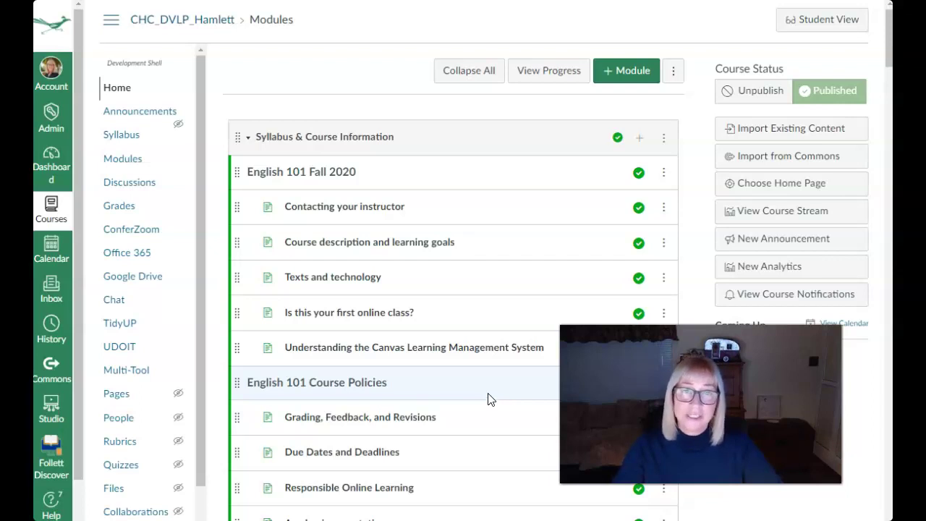
left_click(523, 367)
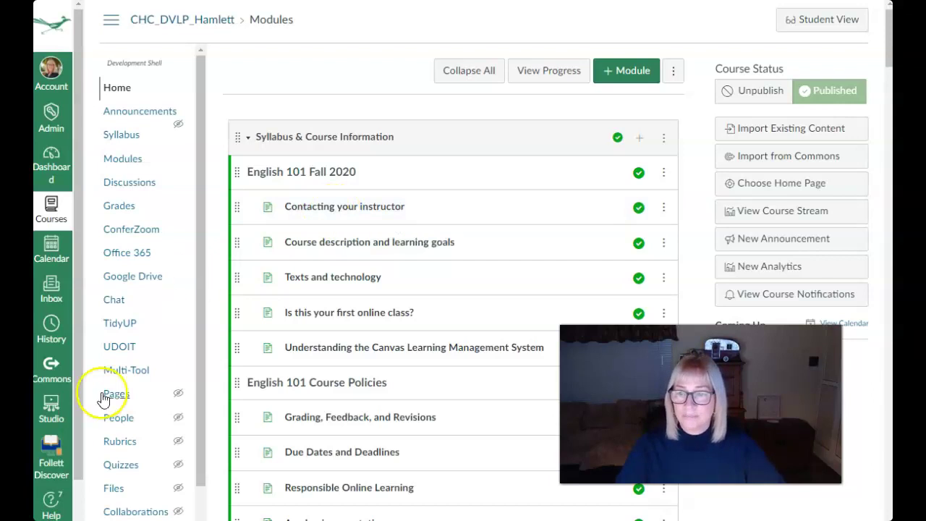
Create a Course-type content export from the development shell's settings, and cancel saving the export file to the computer.
scroll(152, 405, "down", 2)
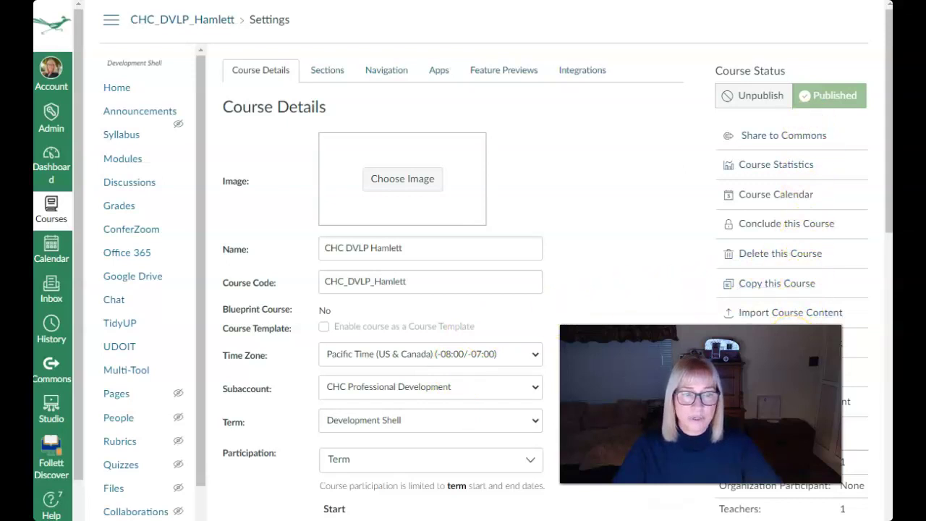
left_click(854, 341)
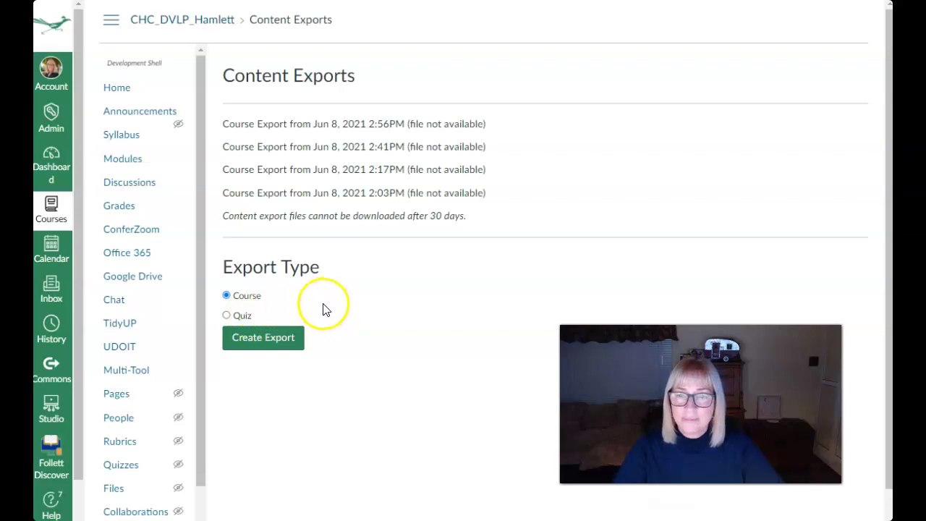
left_click(264, 339)
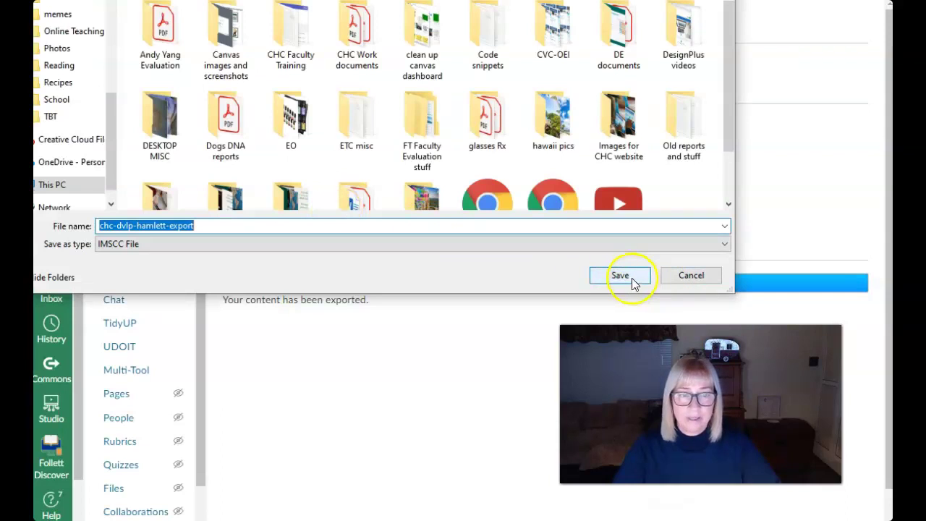
left_click(684, 276)
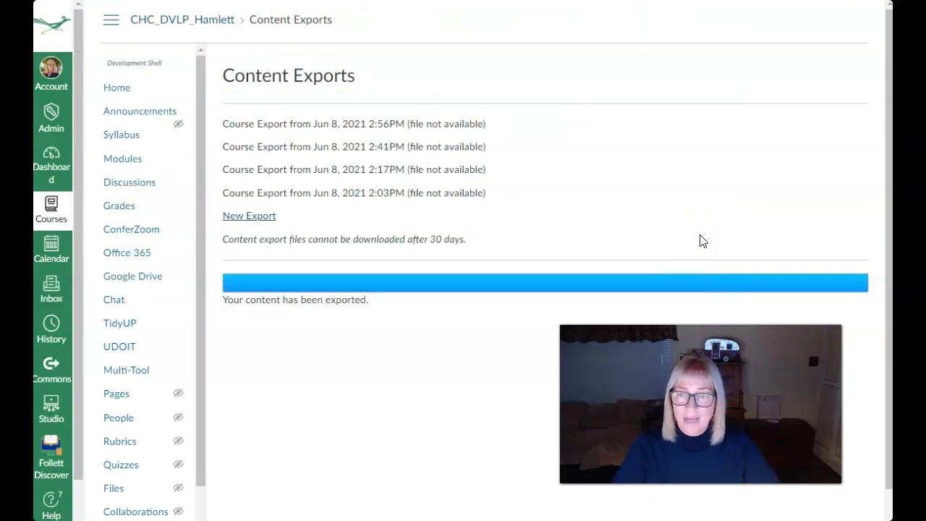
Return to the development shell's home page, start importing existing content, and show the available content types.
left_click(116, 89)
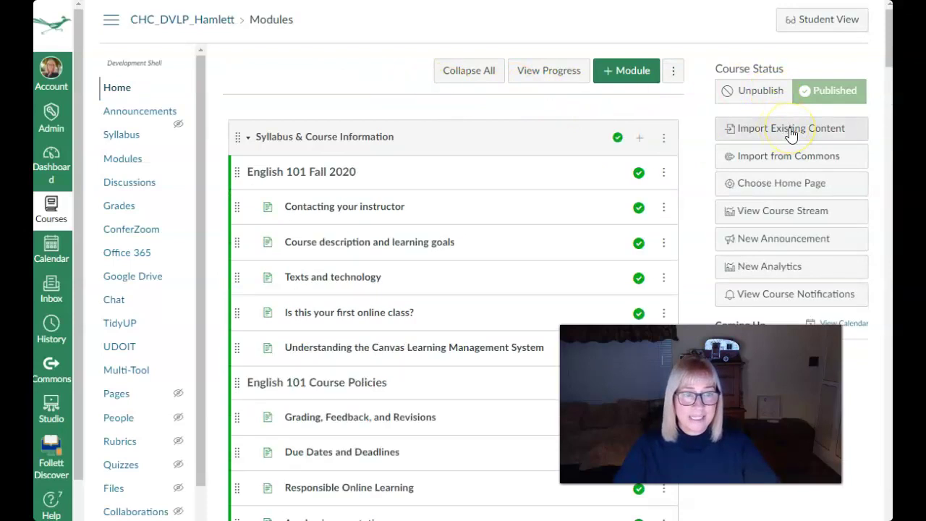
left_click(791, 130)
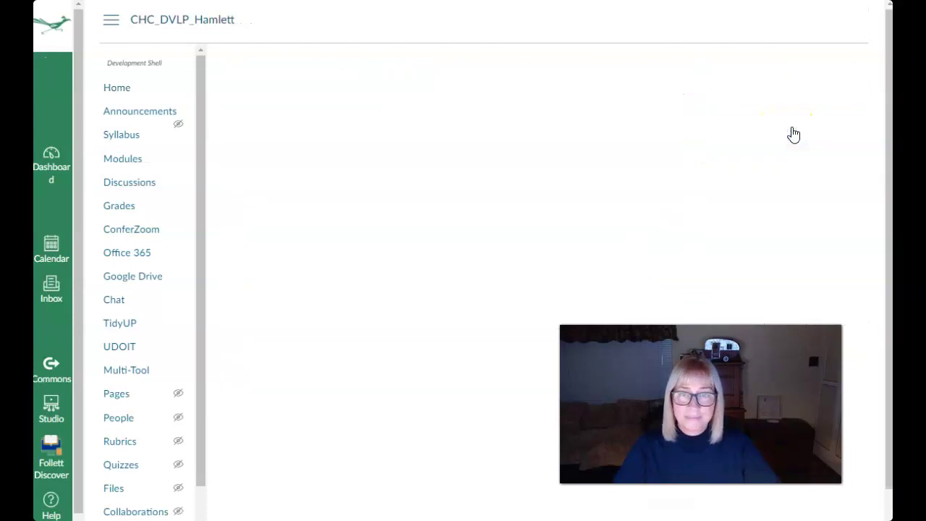
left_click(371, 106)
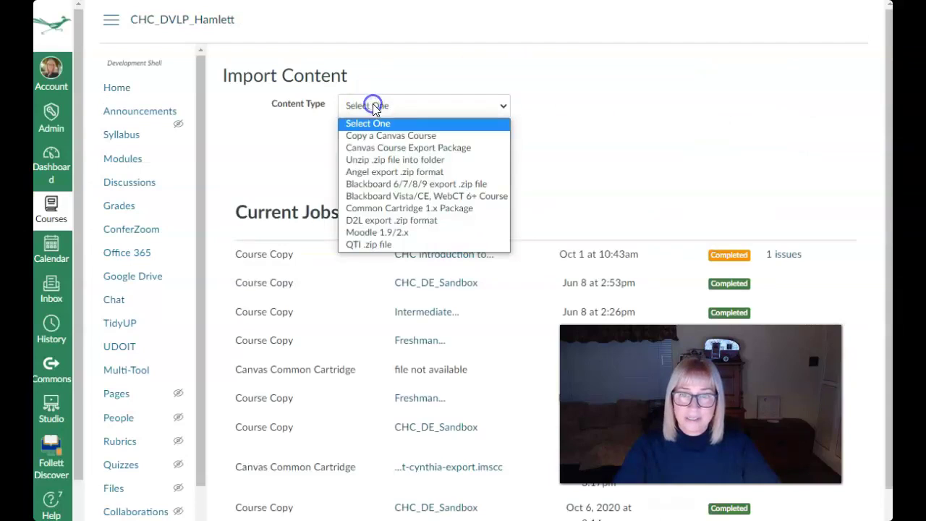